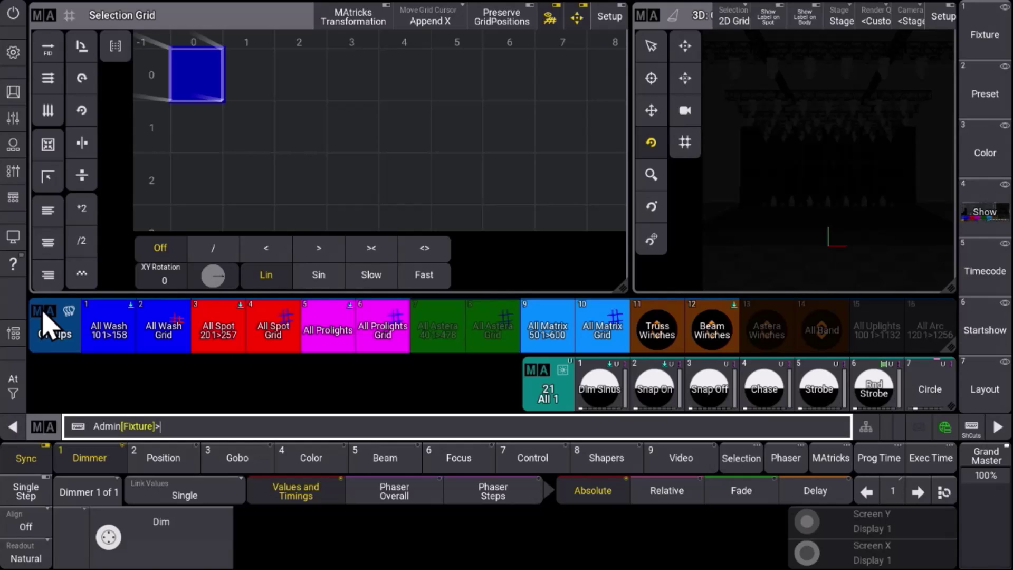
- Add an Encoder Bars pool window from the Pools list of available windows
click(63, 395)
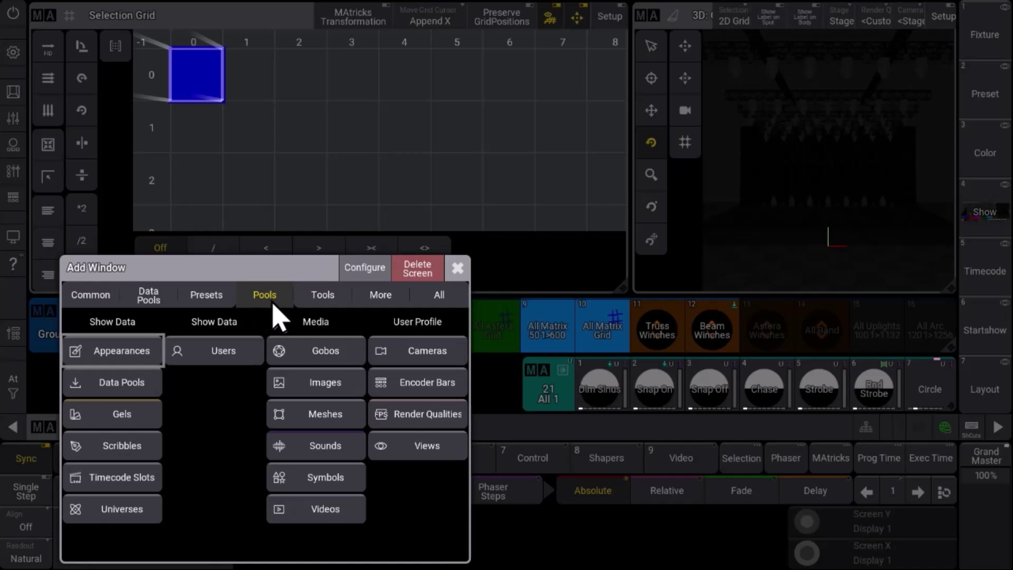
click(424, 385)
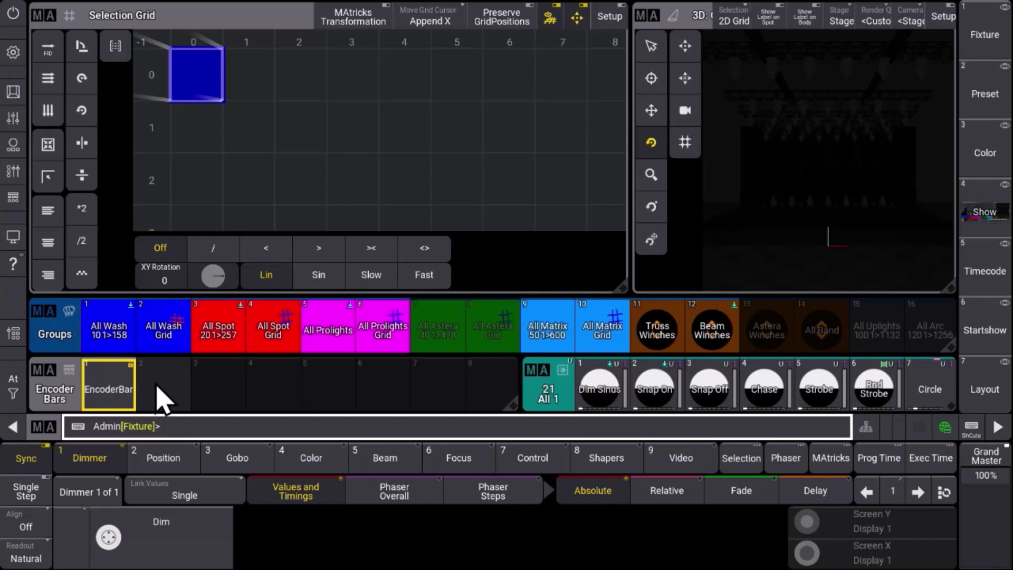
- Edit encoder bar 2, add a five-encoder bank, preview Position and Color, then return to Dimmer
drag(158, 385, 120, 396)
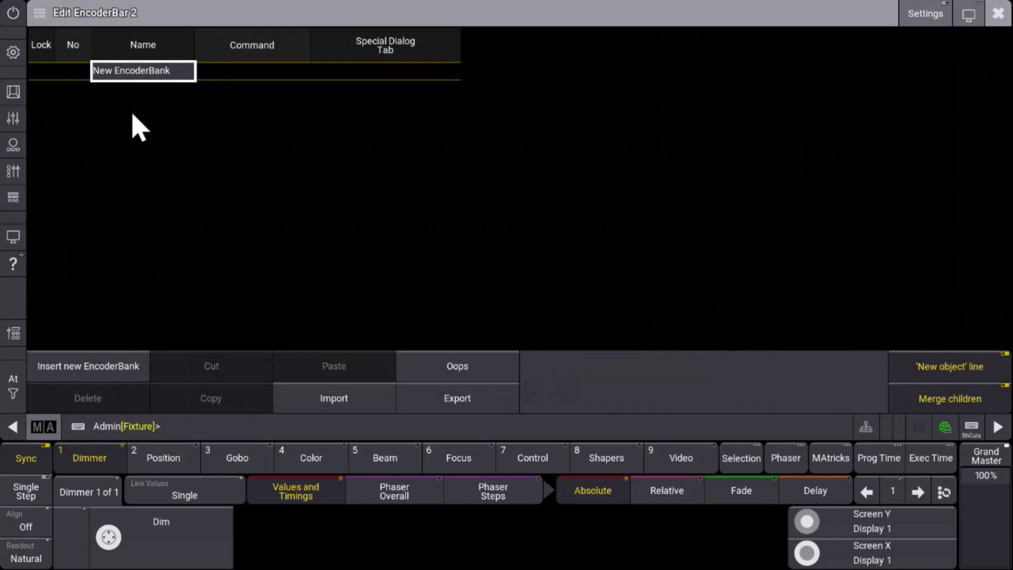
click(129, 75)
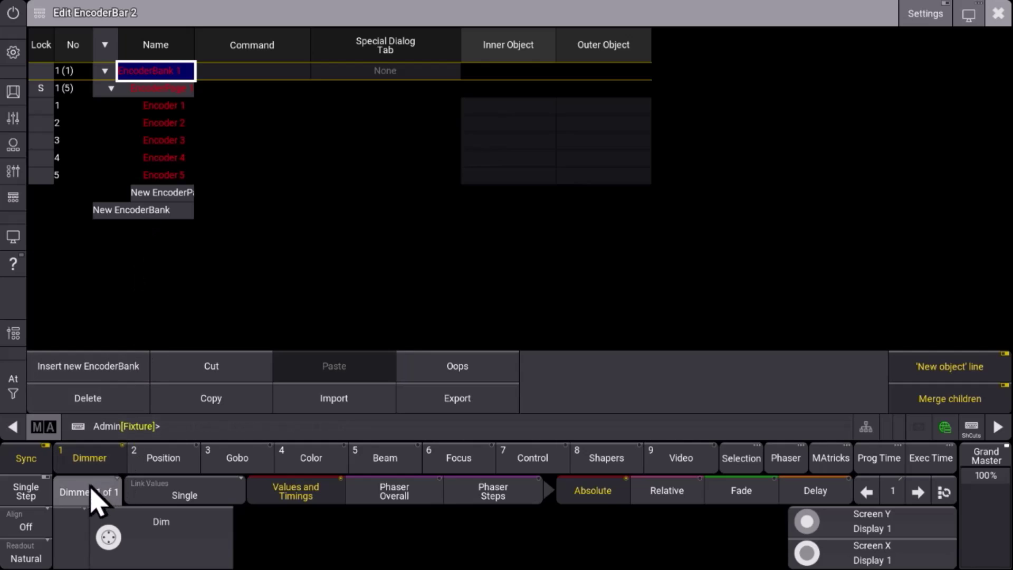
click(150, 469)
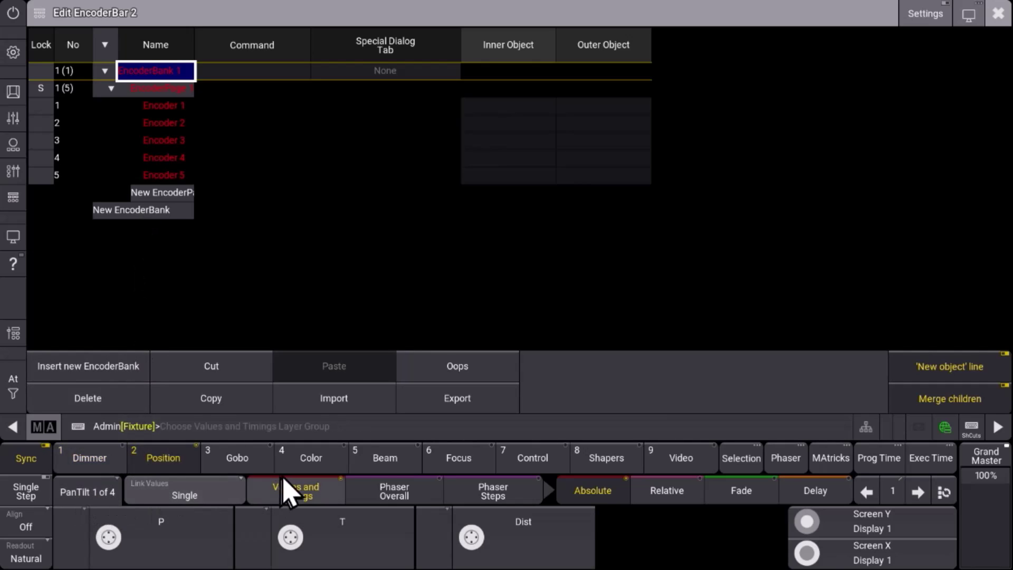
click(308, 458)
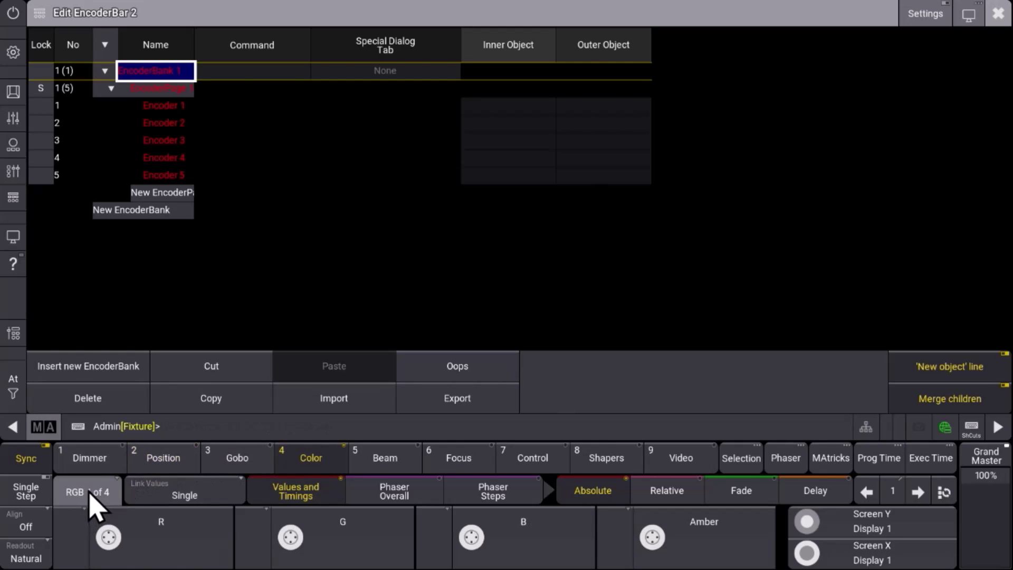
click(90, 461)
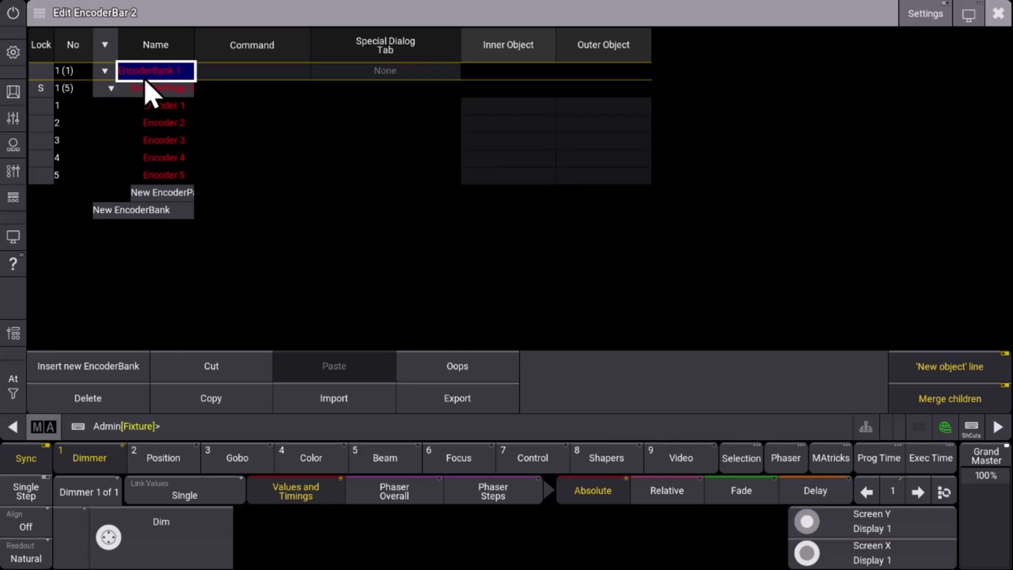
- Name EncoderBank 1 'Movinglights' and EncoderPage 1 'Basics'
text(Movinglights)
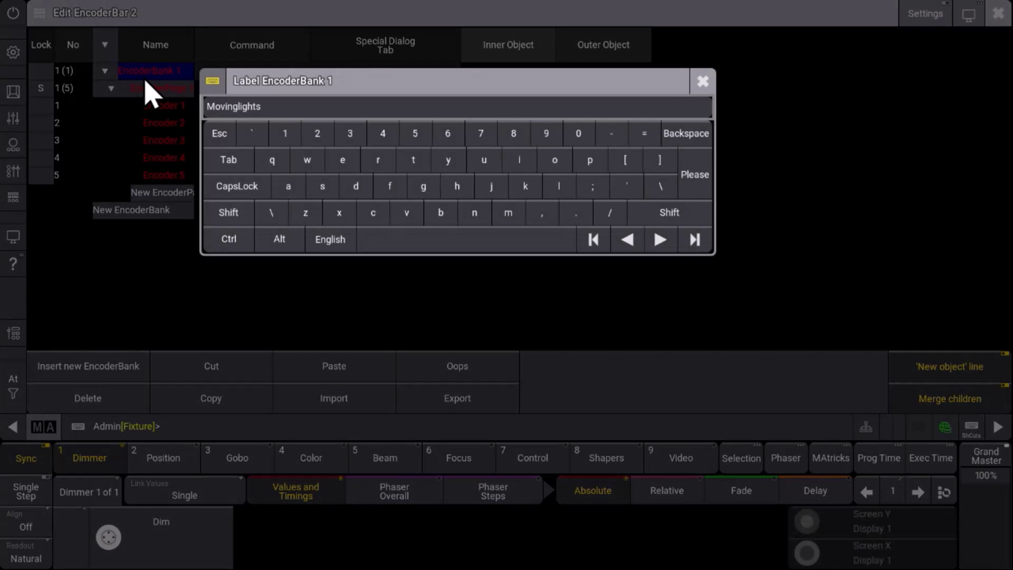
key(Return)
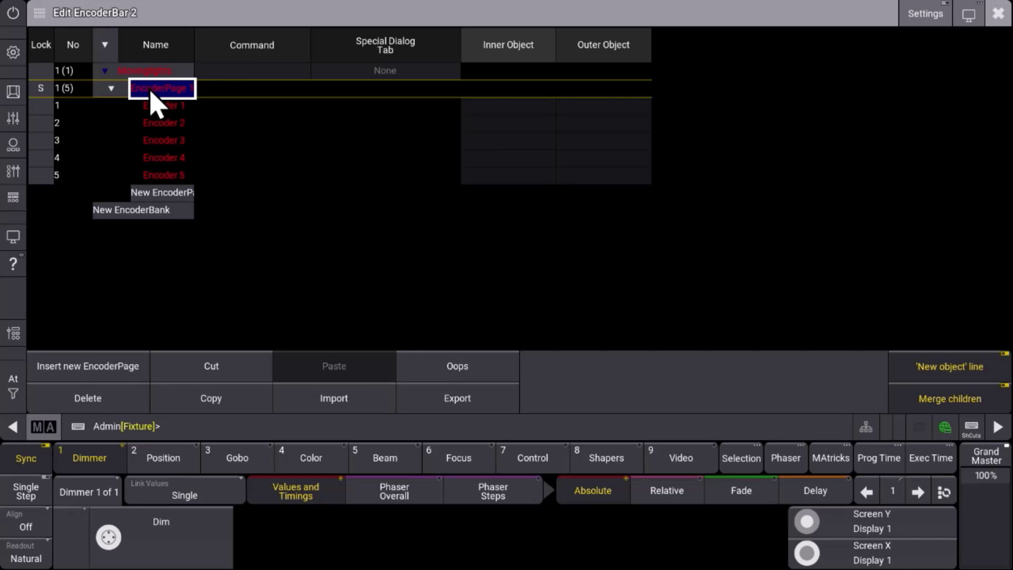
text(Basics)
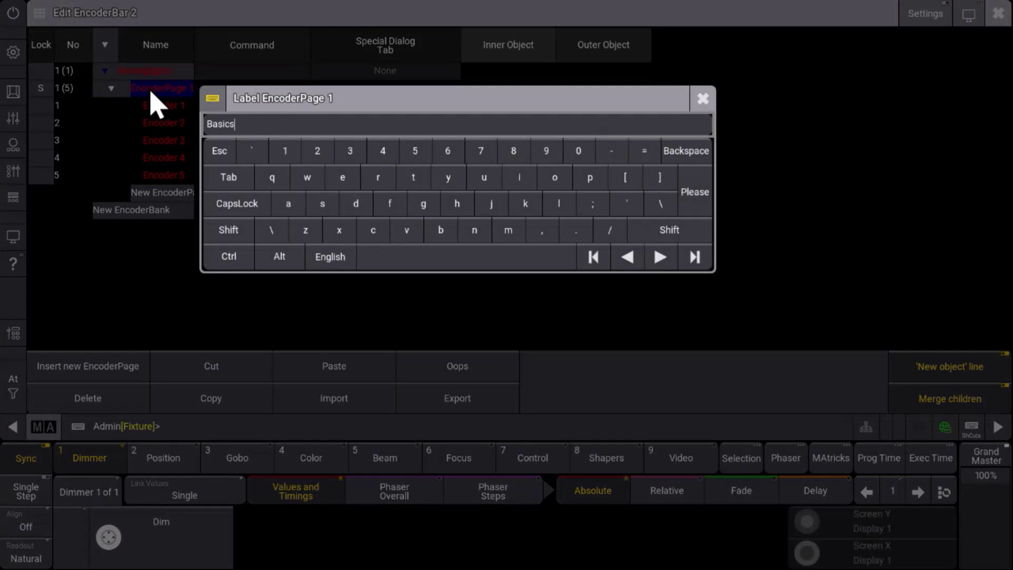
key(Return)
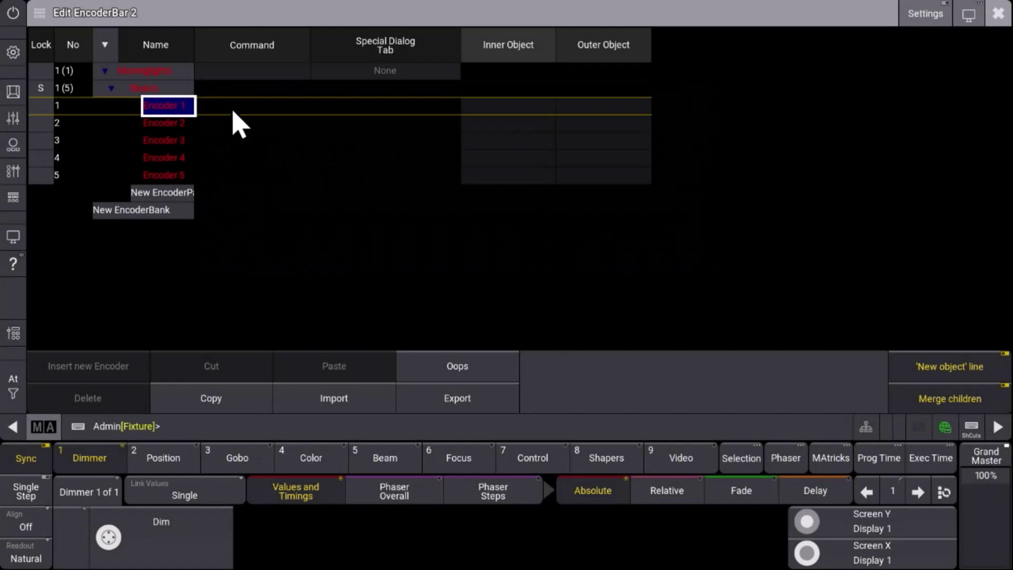
- Assign Dimmer, Pan and Tilt as inner attributes of Encoders 1, 2 and 3
click(478, 117)
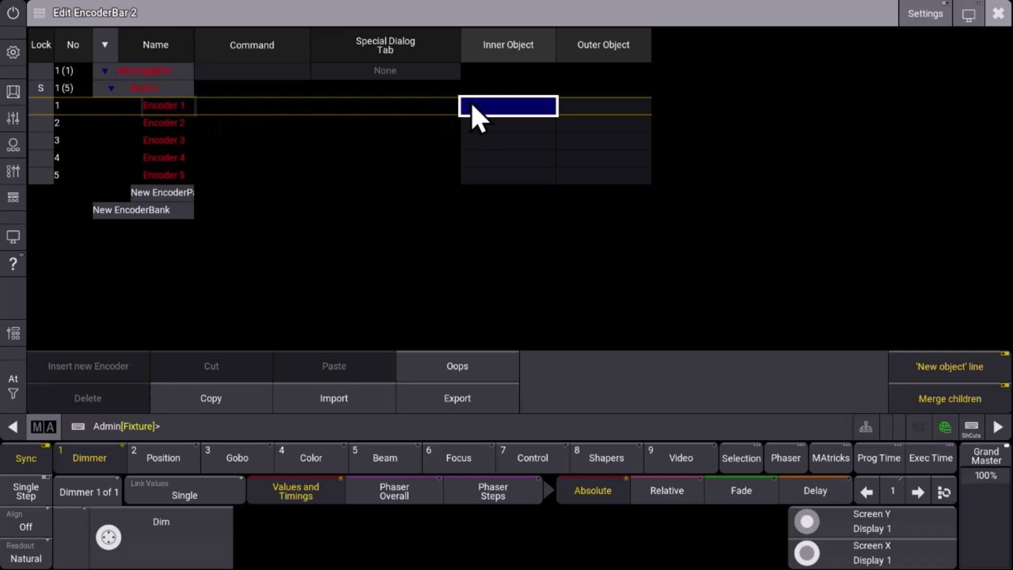
click(479, 117)
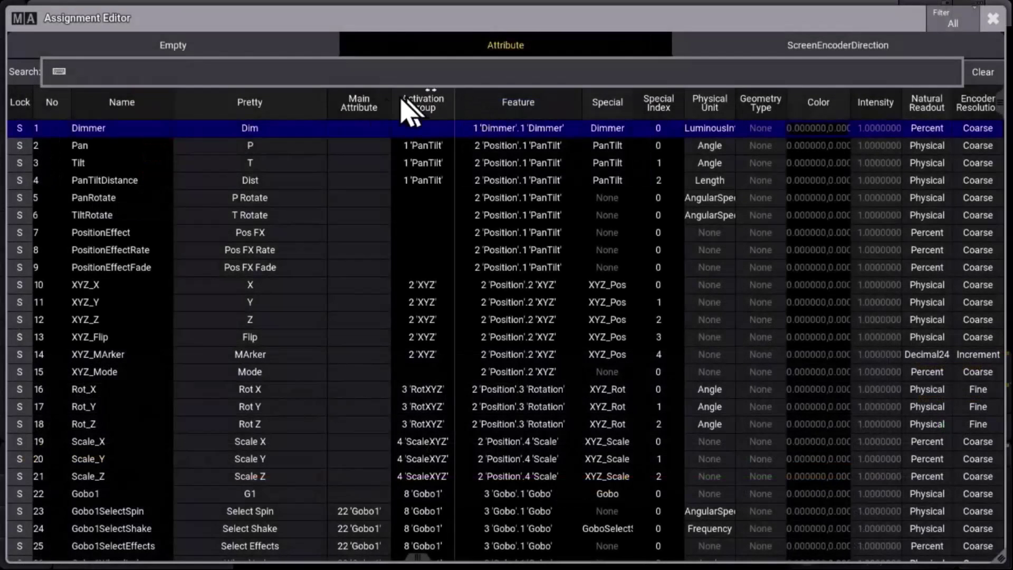
click(132, 128)
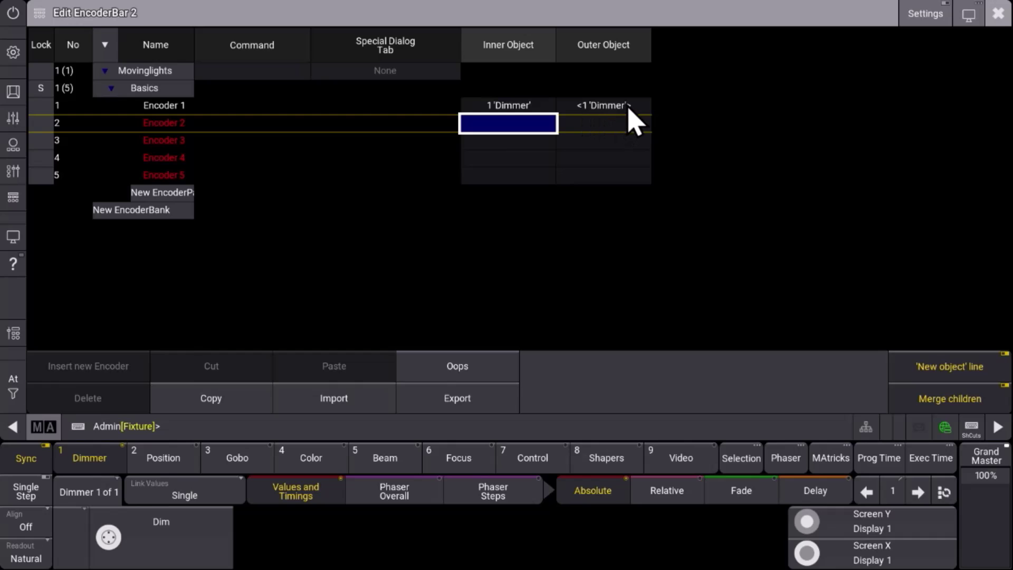
click(505, 140)
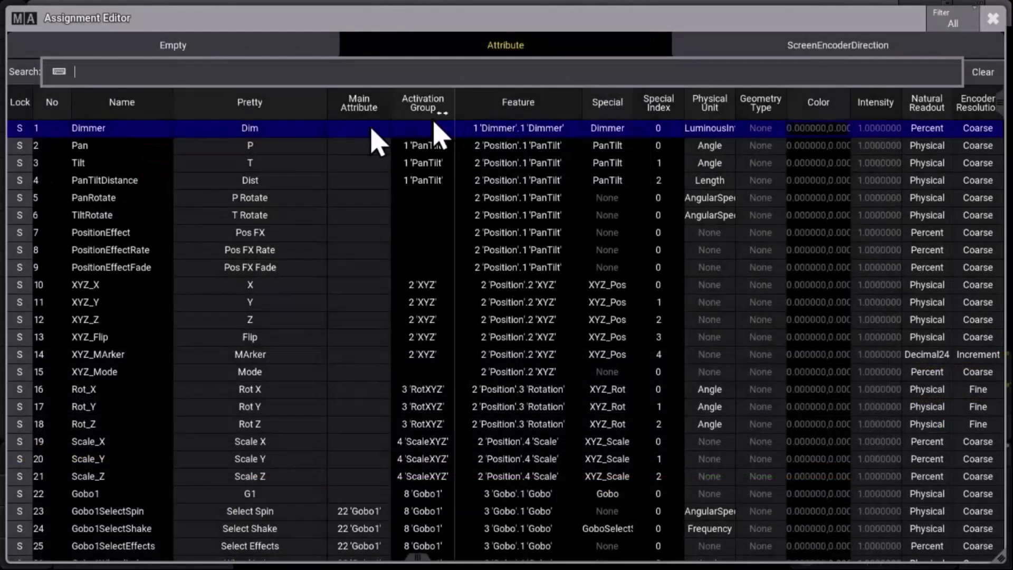
click(140, 146)
click(512, 141)
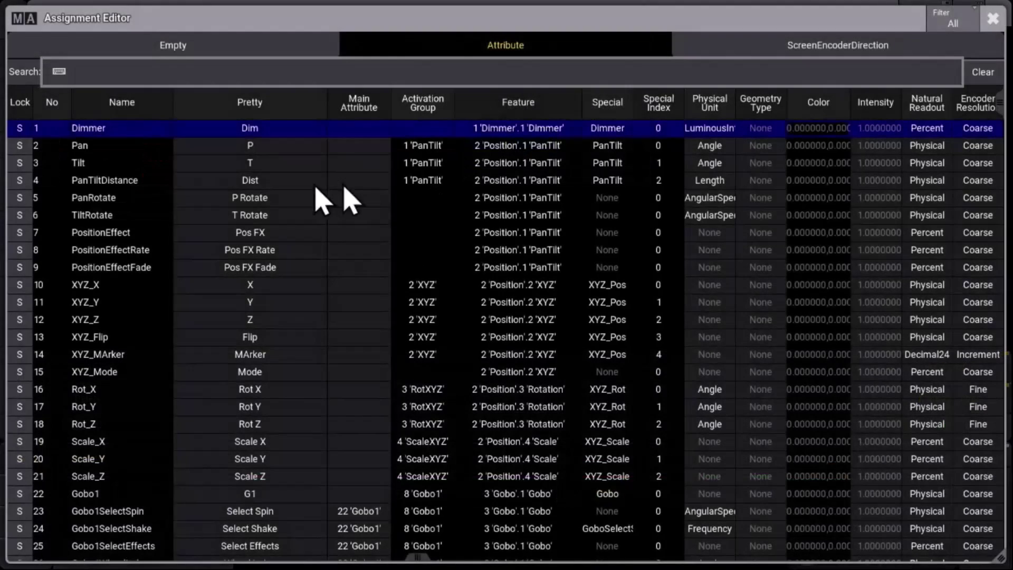
click(95, 177)
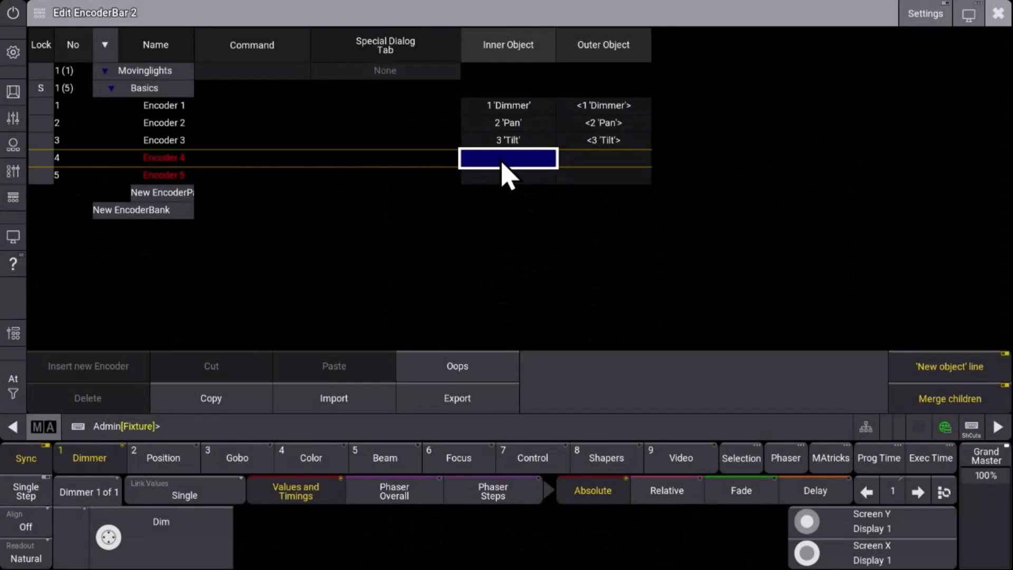
- Give Encoder 4 Zoom as its inner attribute and Focus1 as its outer attribute
click(500, 161)
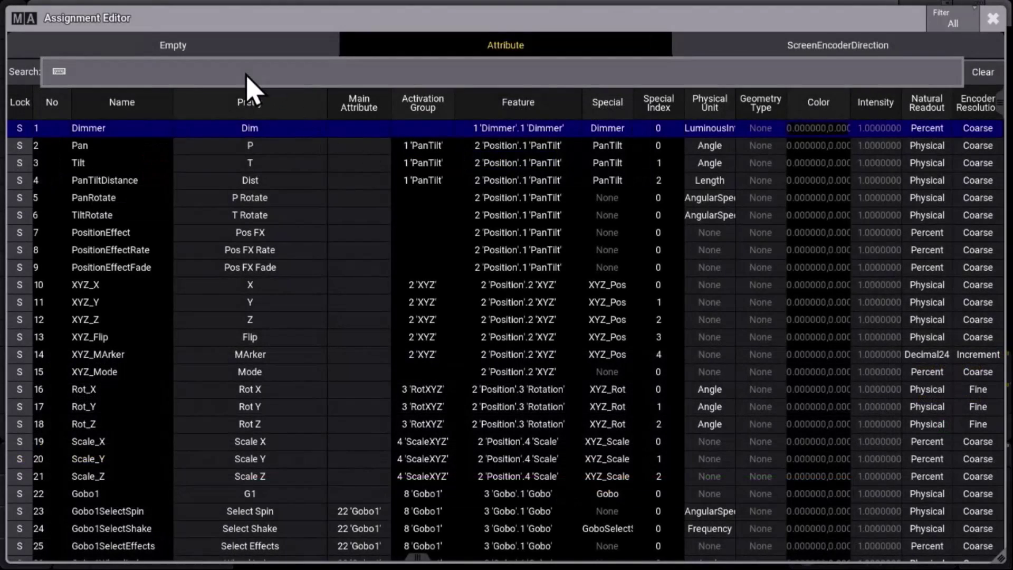
text(zoom)
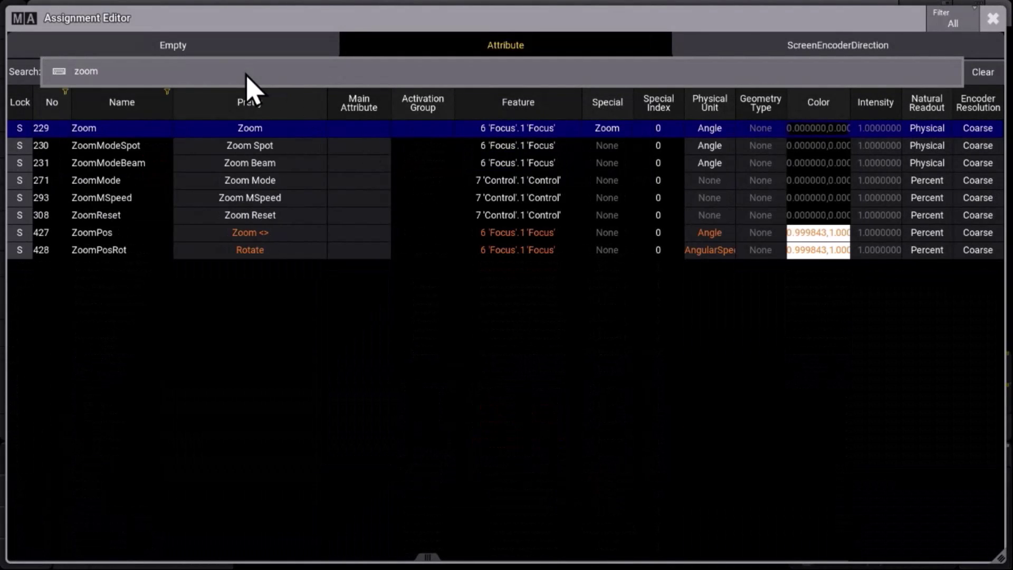
click(111, 127)
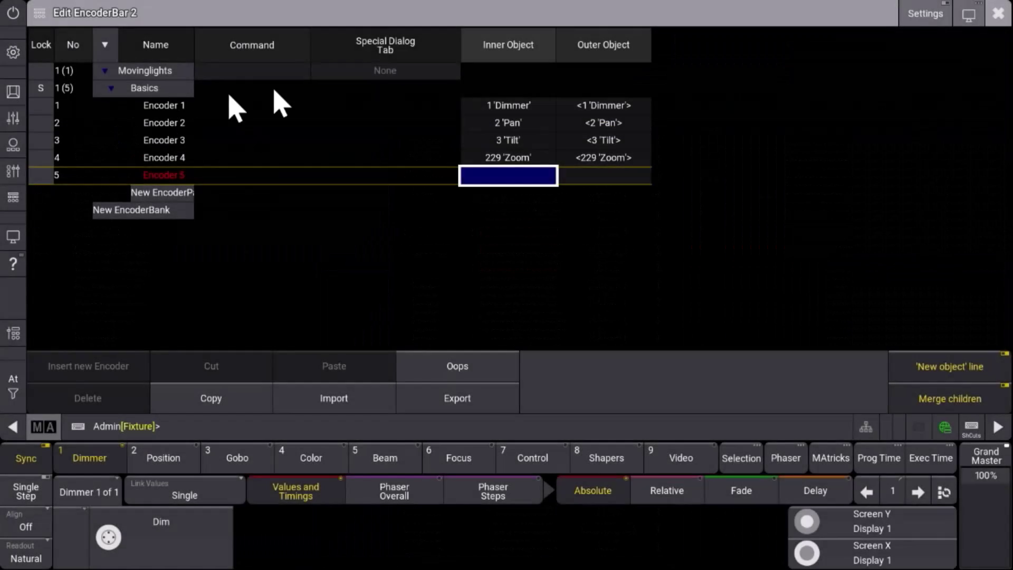
click(592, 159)
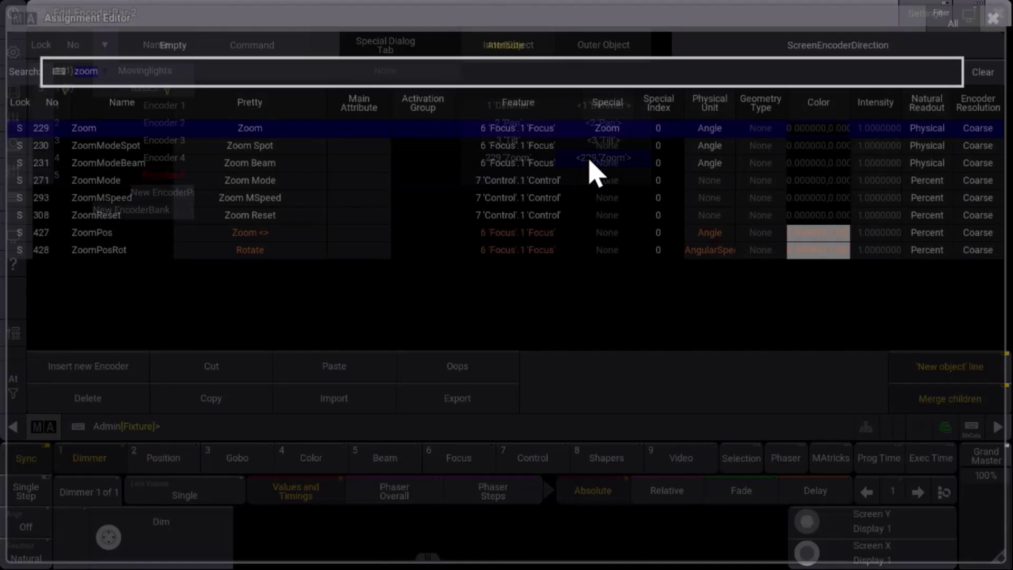
text(focus)
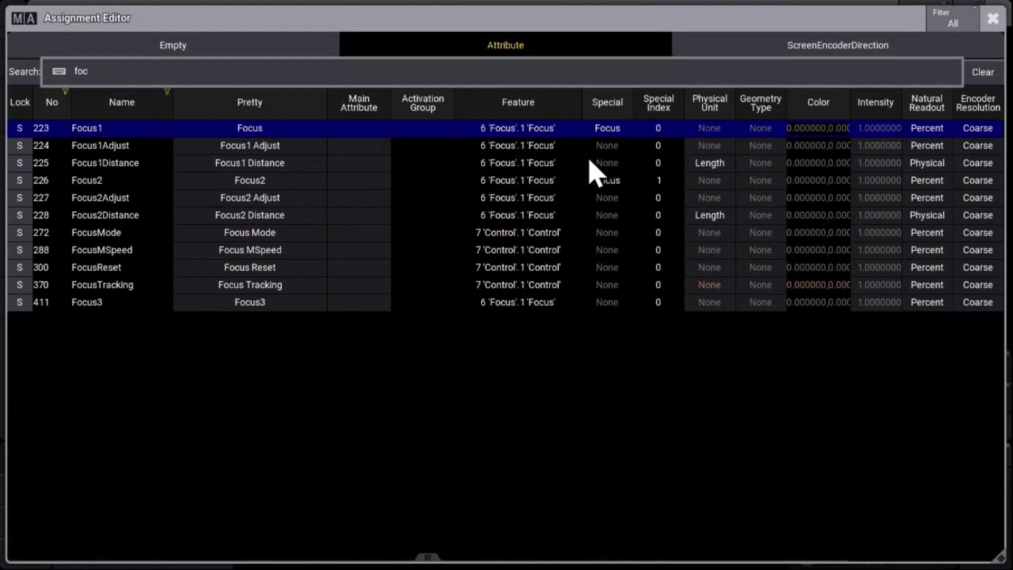
click(135, 129)
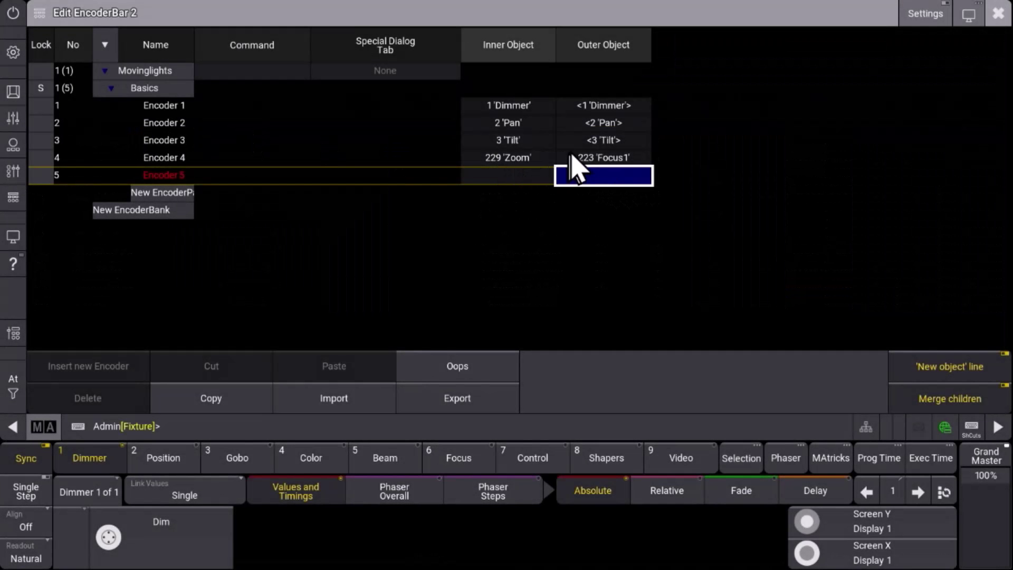
- Close the editor and label encoder bar 2 'Movinglights' in the Encoder Bars pool
click(998, 16)
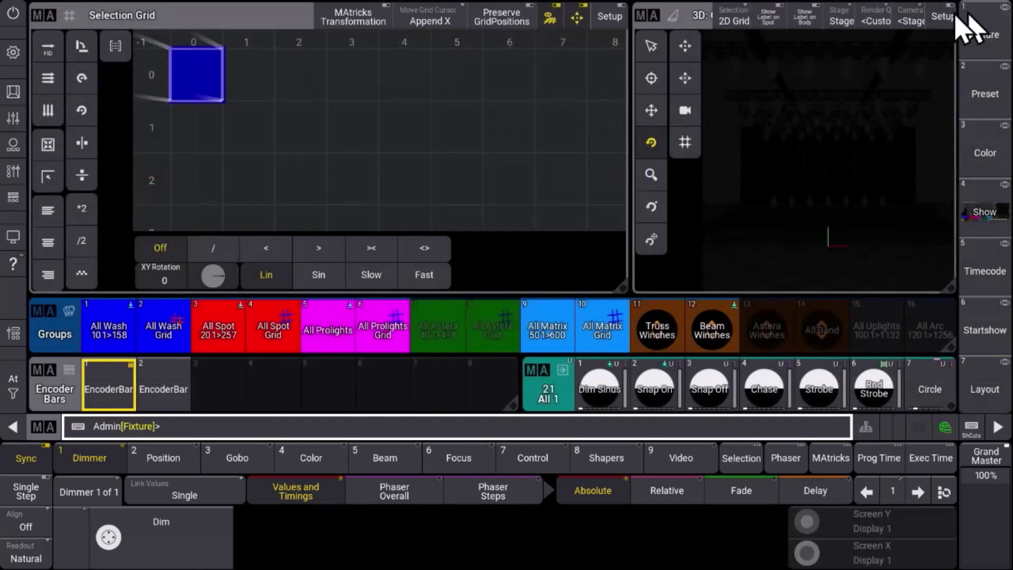
right_click(167, 407)
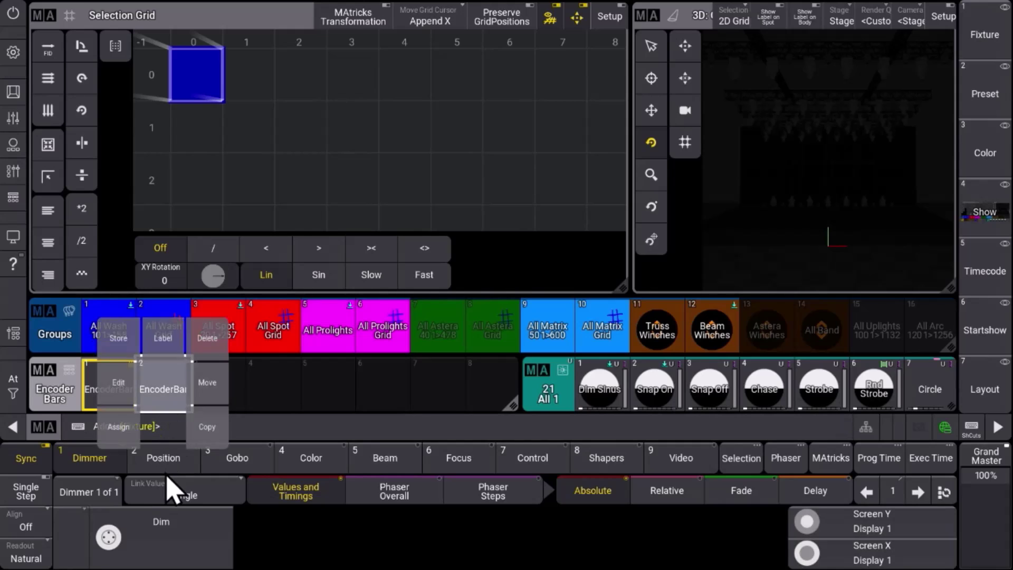
click(163, 337)
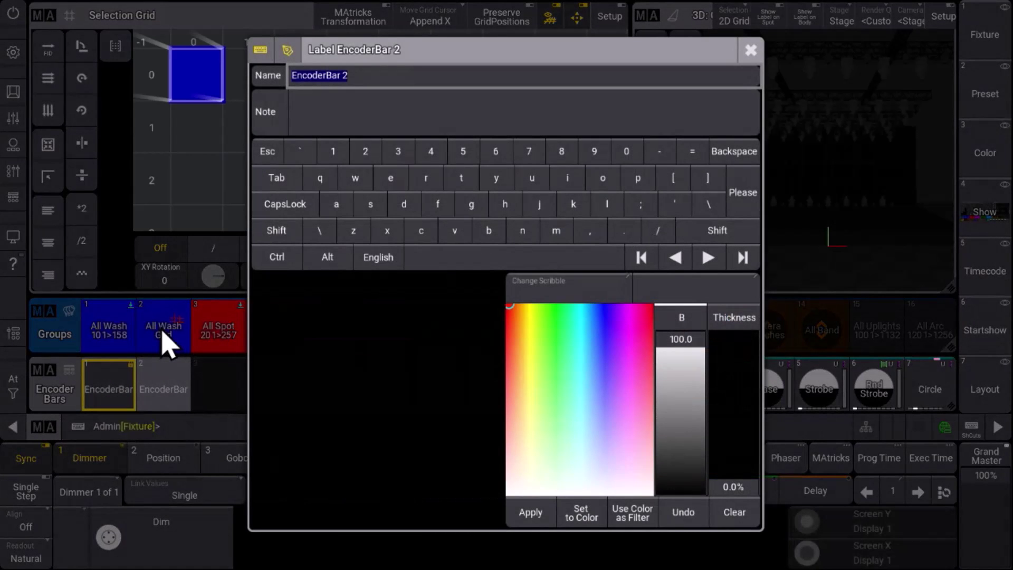
text(Movinglights)
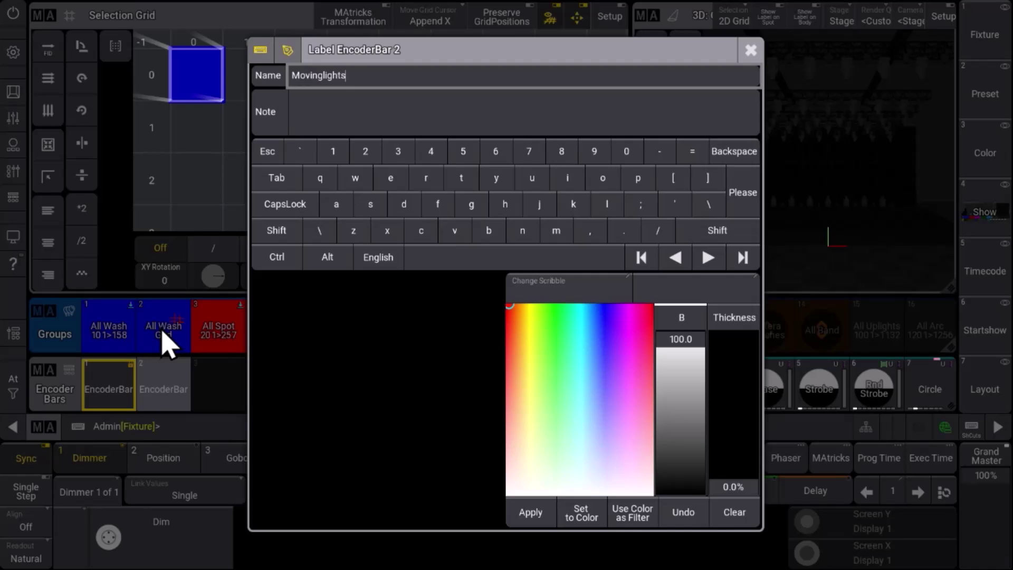
key(Return)
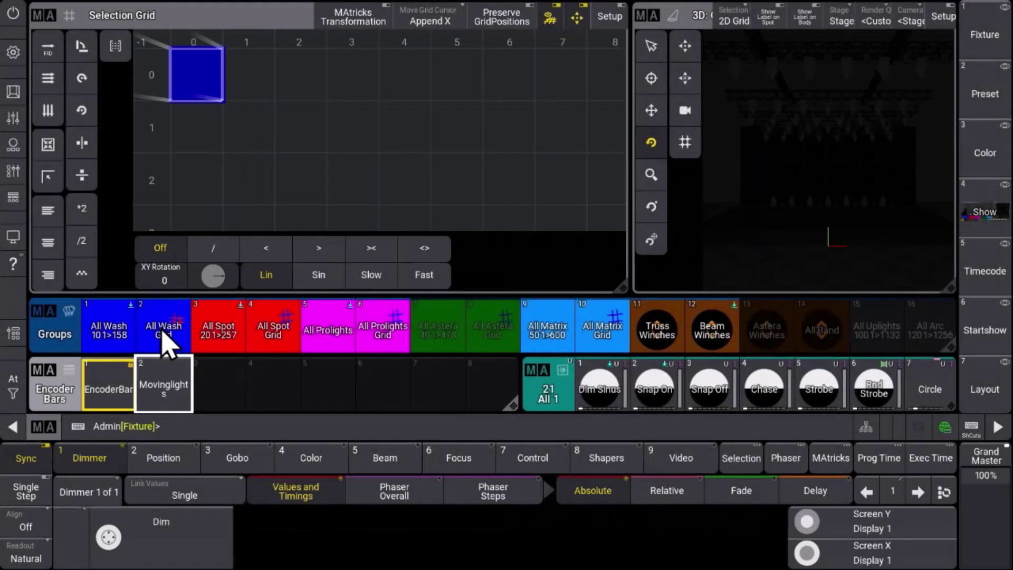
click(166, 404)
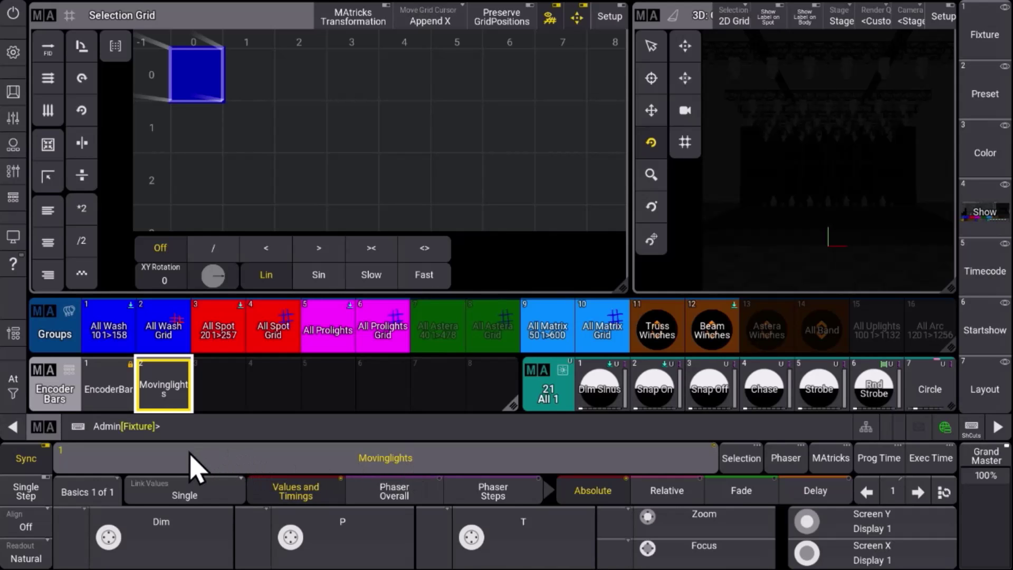
- Reopen the Movinglights editor, leave Special Dialog Tab at None, and select the Command cell
drag(161, 396, 126, 395)
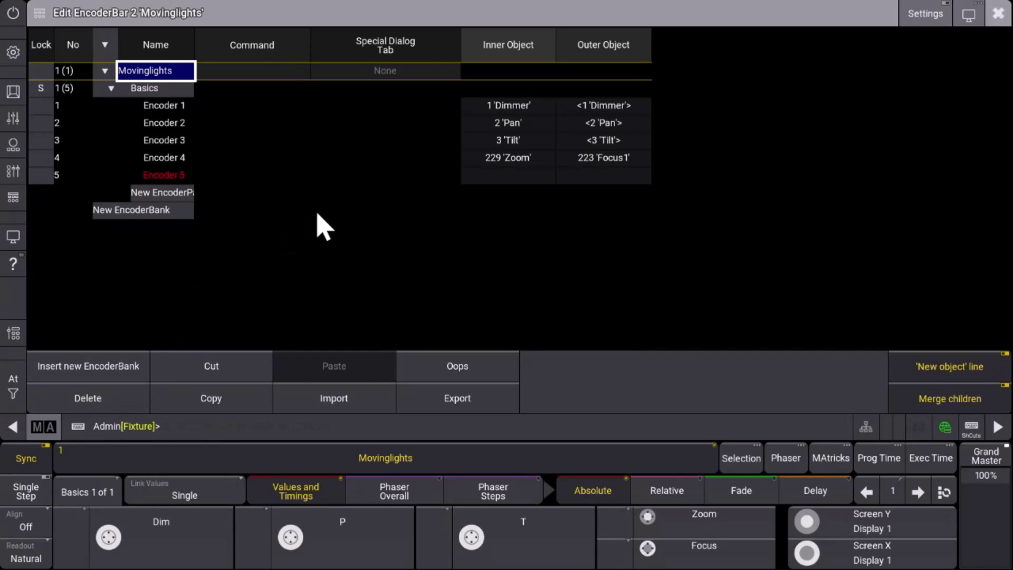
click(378, 72)
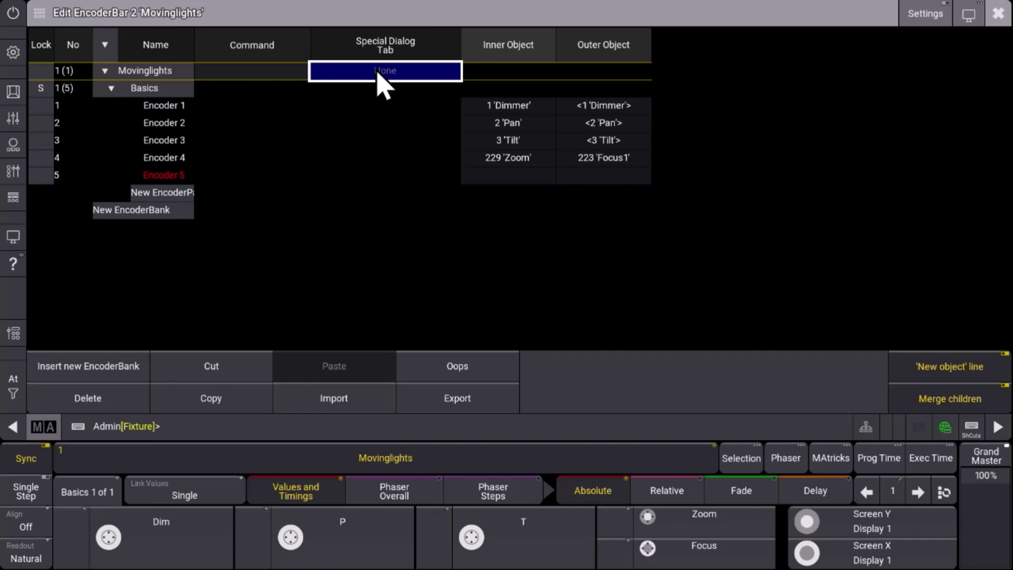
click(378, 74)
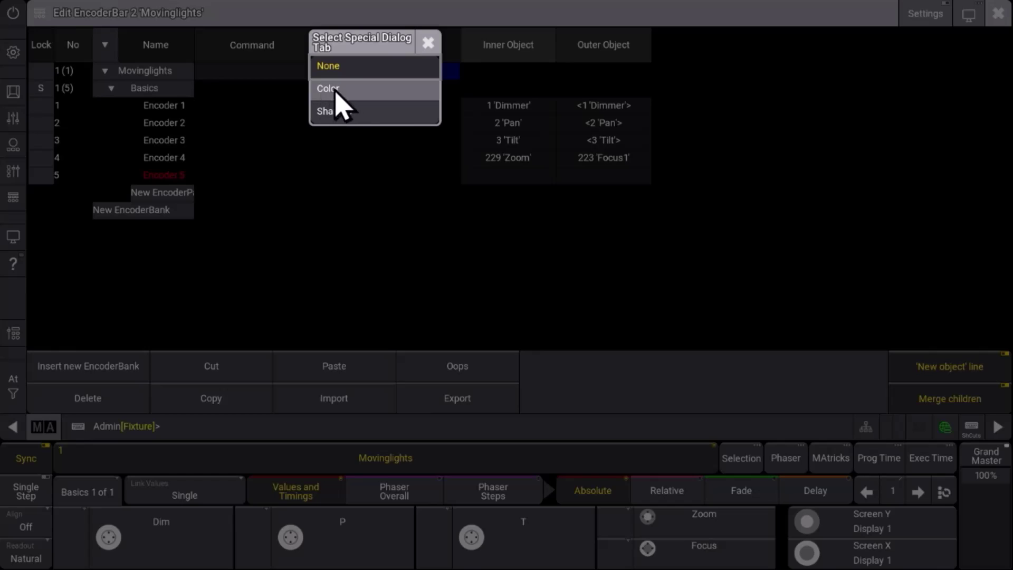
click(425, 48)
click(248, 76)
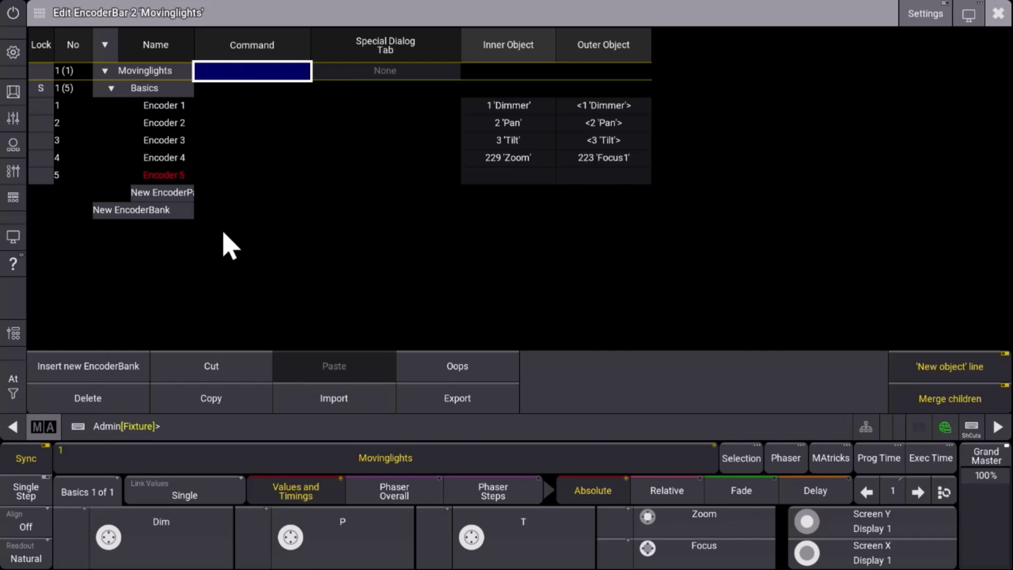
- Close the Edit EncoderBar window for Movinglights
click(997, 14)
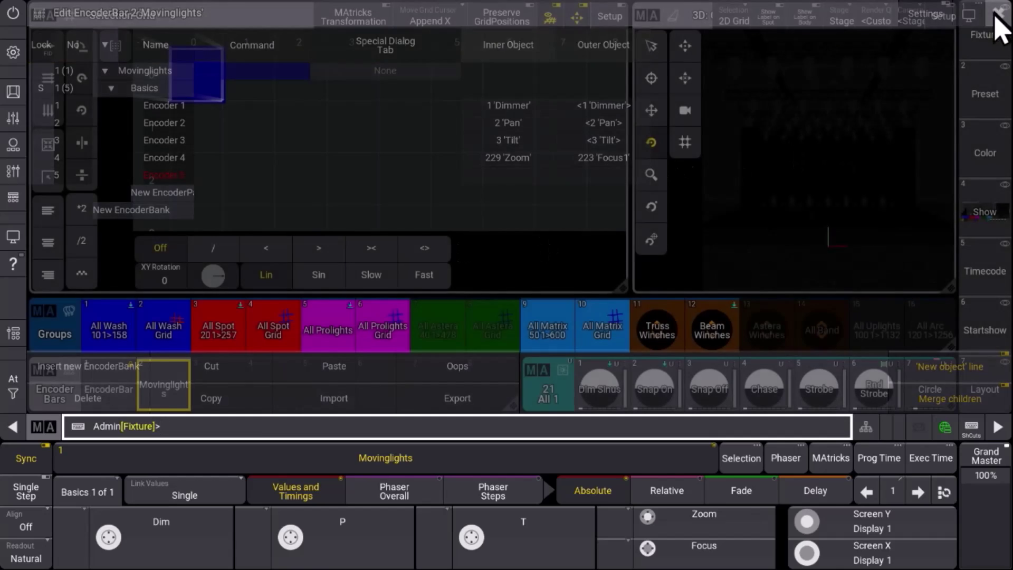